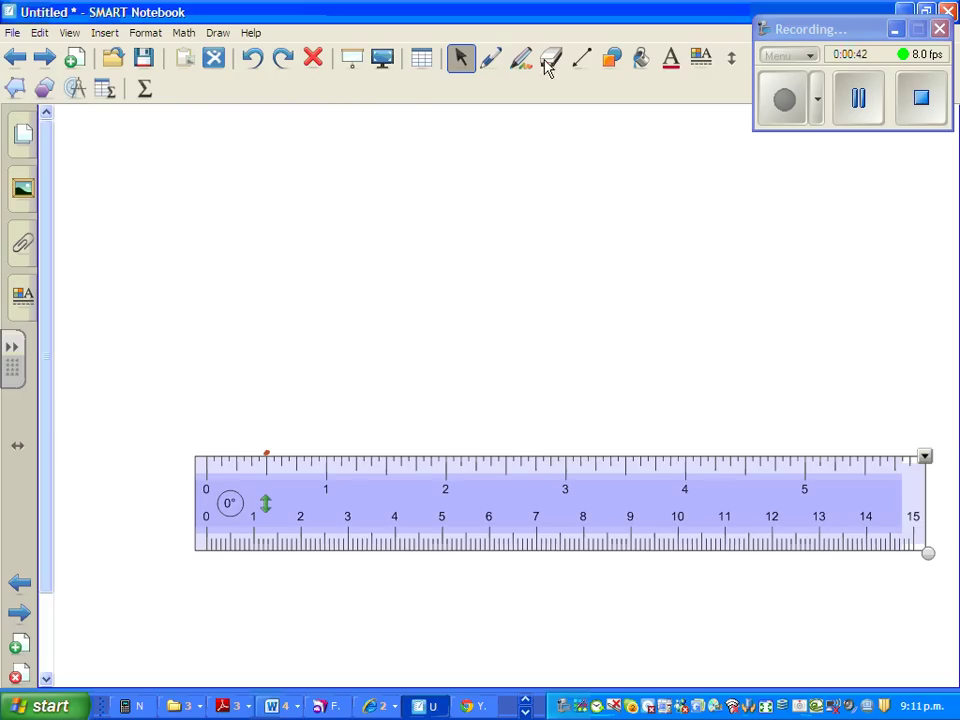
# Draw a dark blue line along the ruler's top edge, then move the ruler down off it
pyautogui.click(491, 59)
pyautogui.click(450, 125)
pyautogui.moveTo(266, 453); pyautogui.dragTo(820, 457)
pyautogui.click(461, 57)
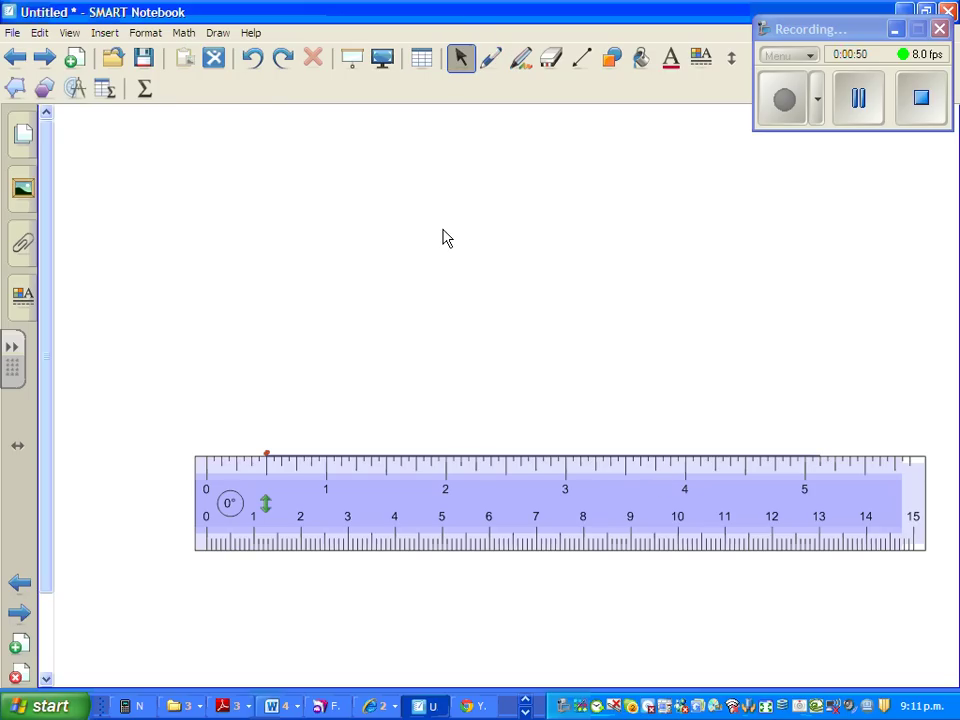
pyautogui.moveTo(475, 483); pyautogui.dragTo(442, 567)
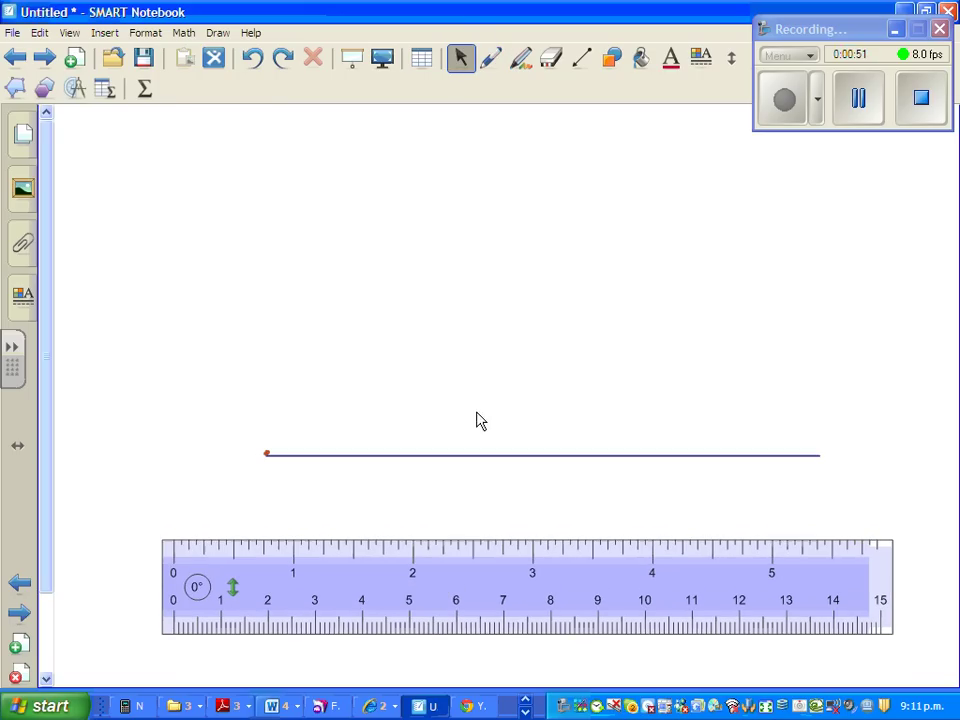
# Add an arrowhead at the line's right end, erase the red dot, and switch the pen to purple
pyautogui.click(489, 58)
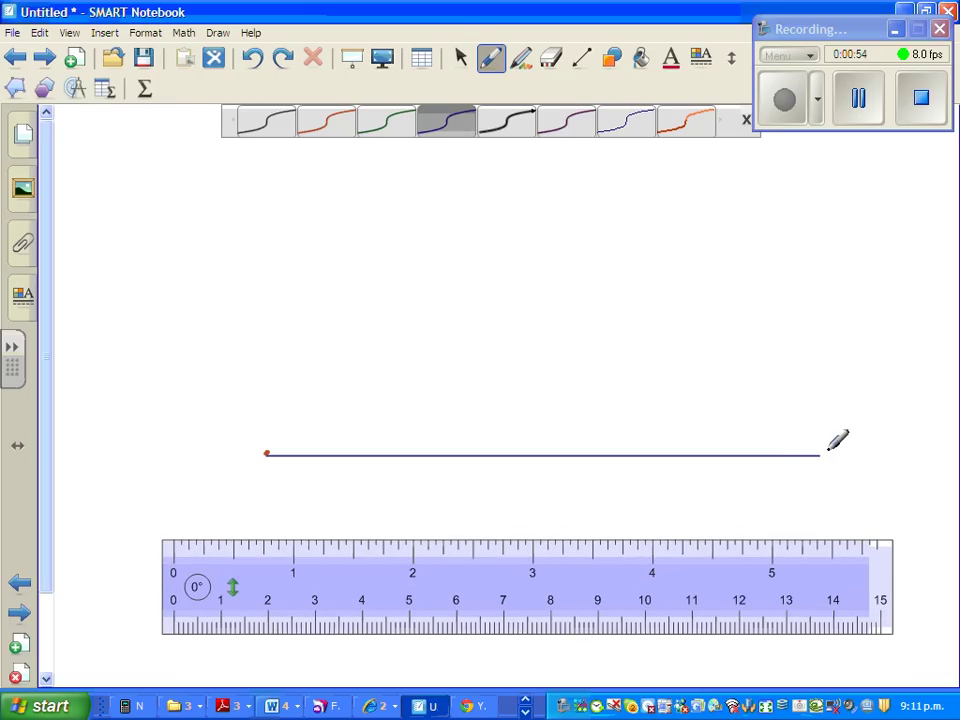
pyautogui.moveTo(822, 456)
pyautogui.mouseDown()
pyautogui.moveTo(768, 498)
pyautogui.moveTo(884, 500)
pyautogui.moveTo(879, 531)
pyautogui.mouseUp()
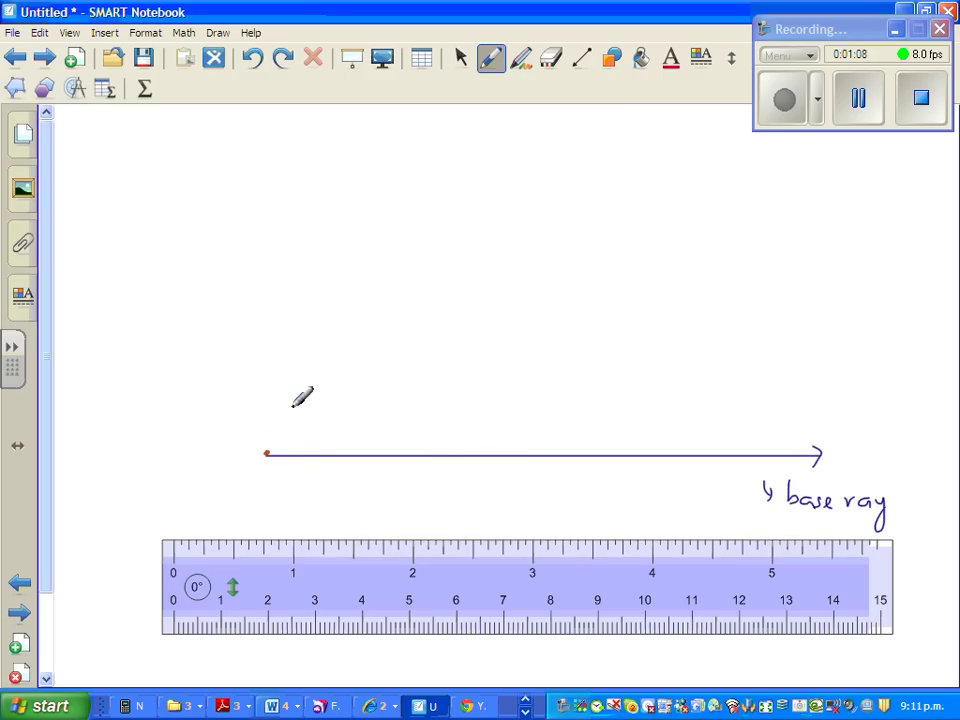
pyautogui.click(551, 63)
pyautogui.moveTo(294, 445); pyautogui.dragTo(257, 455)
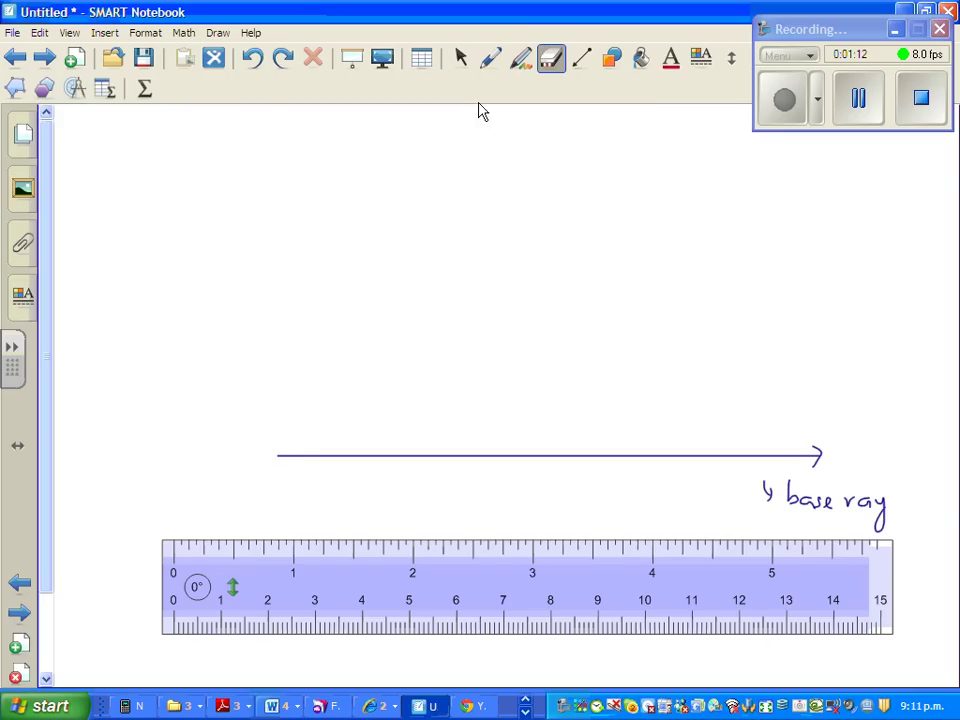
pyautogui.click(491, 58)
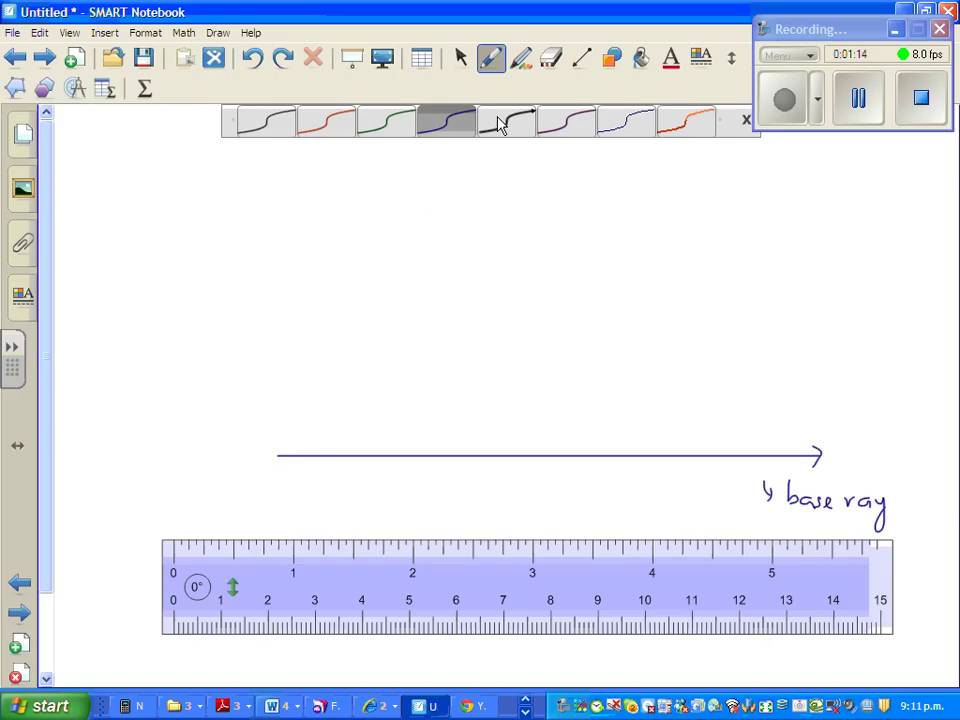
pyautogui.click(563, 128)
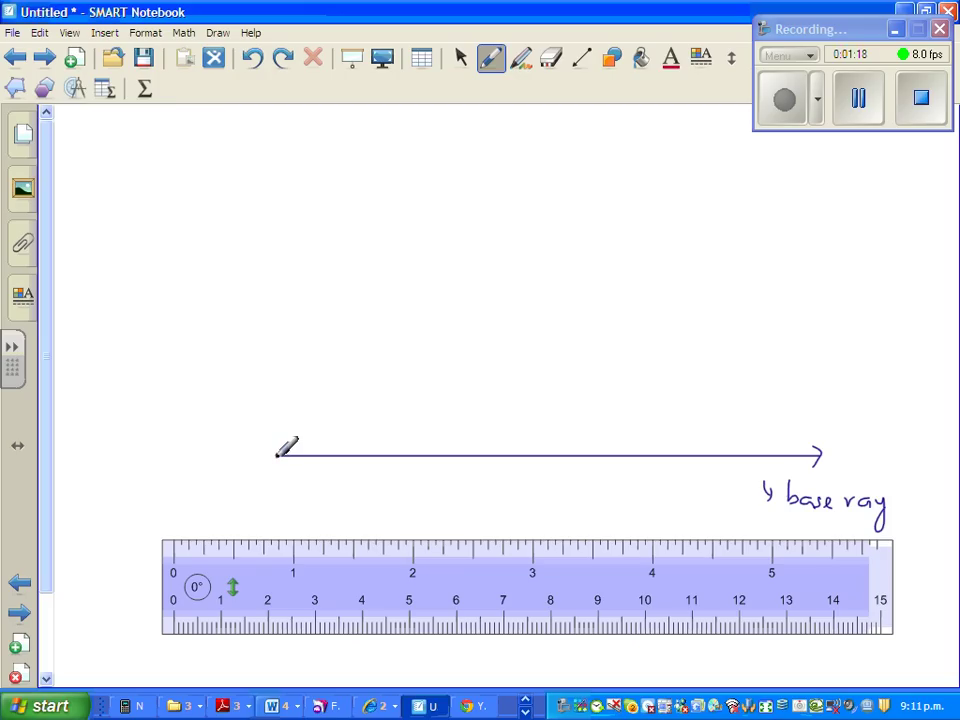
# Insert a compass from Measurement Tools, turn it upright, and set its needle on the ray's left end
pyautogui.click(75, 88)
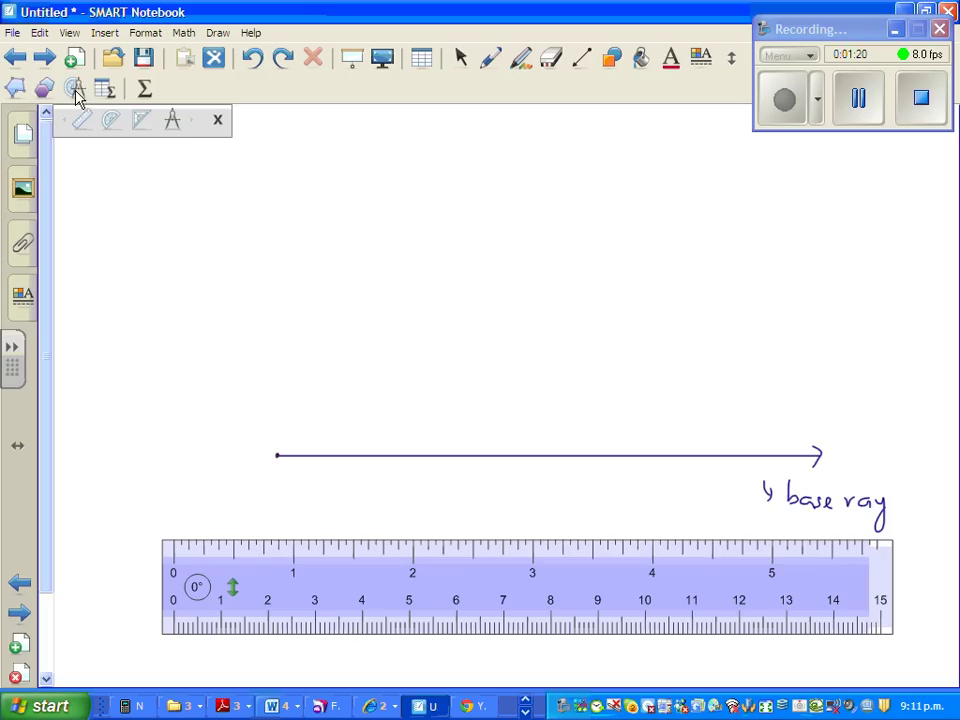
pyautogui.click(172, 120)
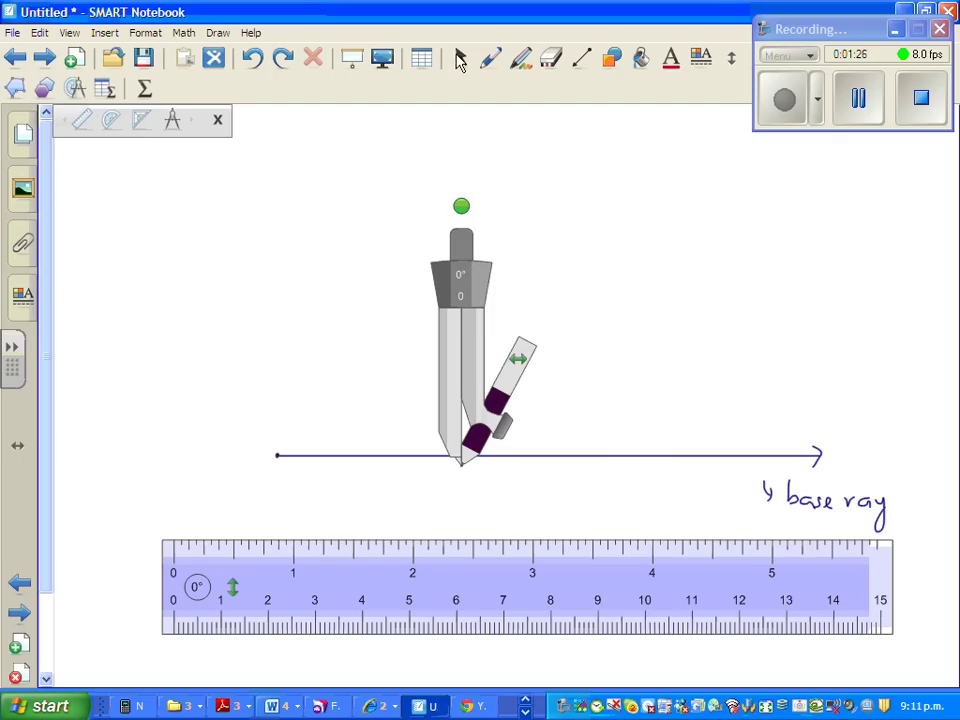
pyautogui.click(460, 58)
pyautogui.moveTo(461, 206); pyautogui.dragTo(434, 206)
pyautogui.moveTo(450, 283); pyautogui.dragTo(261, 263)
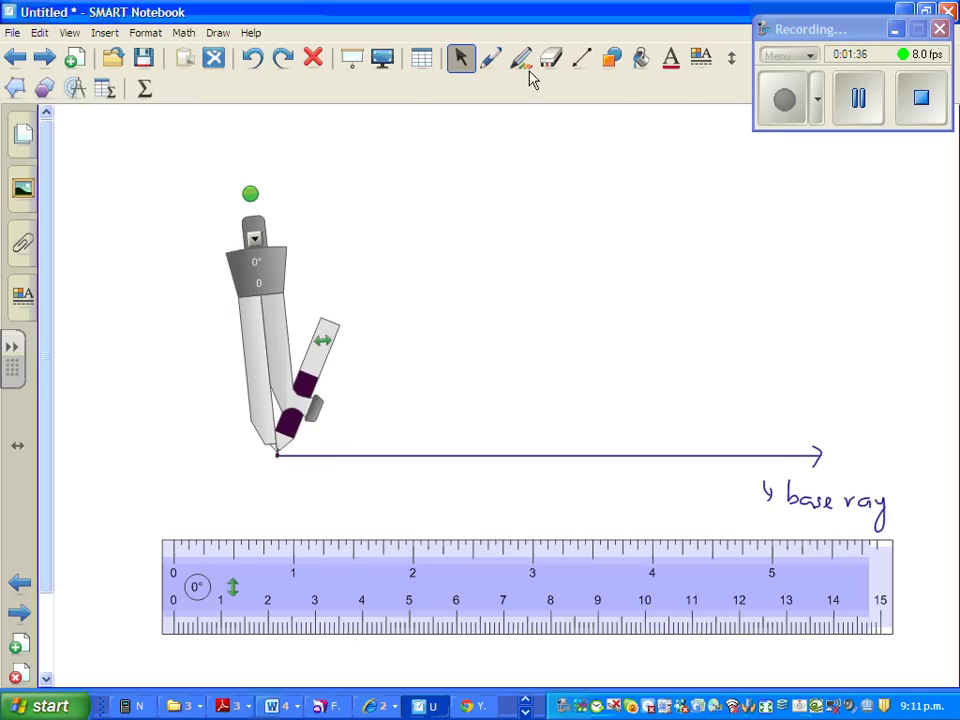
# Handwrite an arrow and the label 'Vertex' pointing at the ray's left end
pyautogui.click(490, 60)
pyautogui.moveTo(227, 489); pyautogui.dragTo(240, 479)
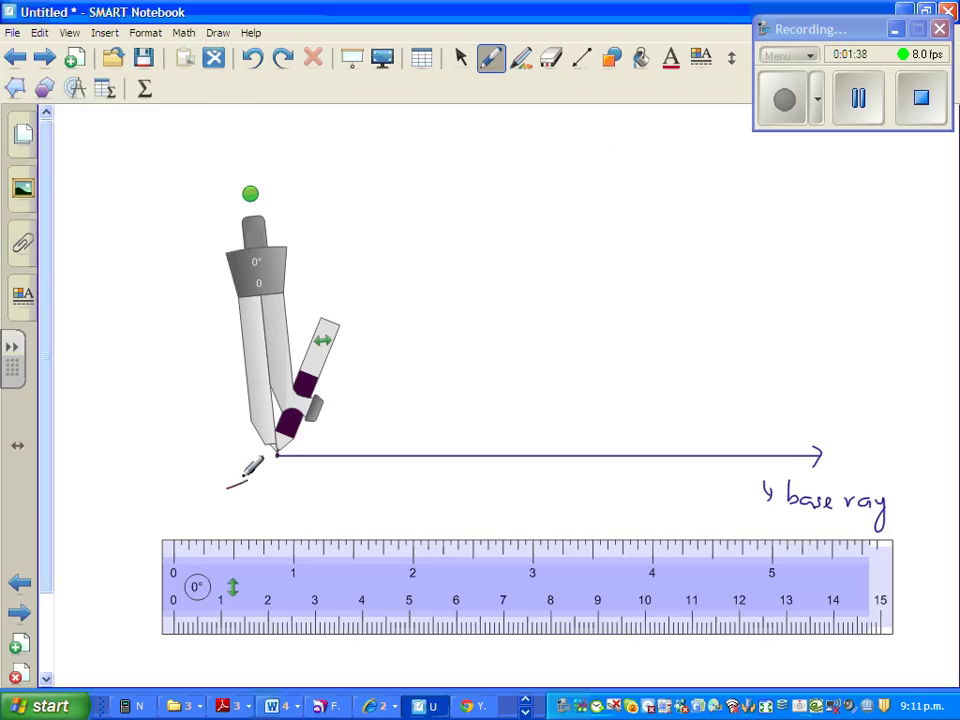
pyautogui.moveTo(98, 518); pyautogui.dragTo(176, 517)
pyautogui.moveTo(177, 500); pyautogui.dragTo(160, 518)
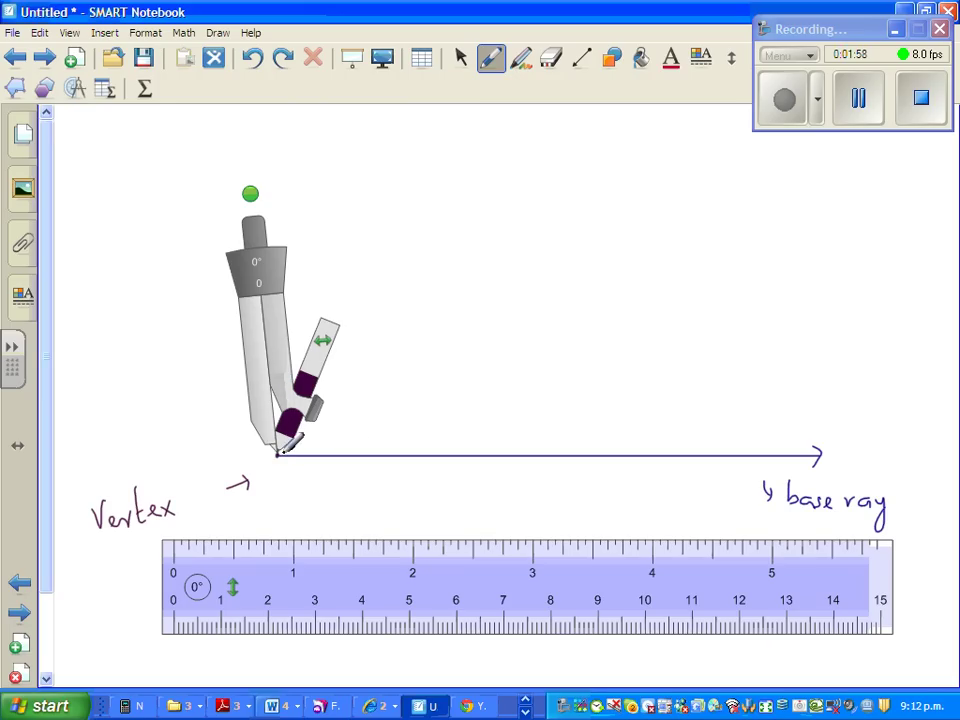
# Open the compass legs to a width of 176 and sweep a large arc around the vertex
pyautogui.click(458, 62)
pyautogui.moveTo(308, 409)
pyautogui.mouseDown()
pyautogui.moveTo(355, 400)
pyautogui.moveTo(435, 411)
pyautogui.moveTo(489, 436)
pyautogui.mouseUp()
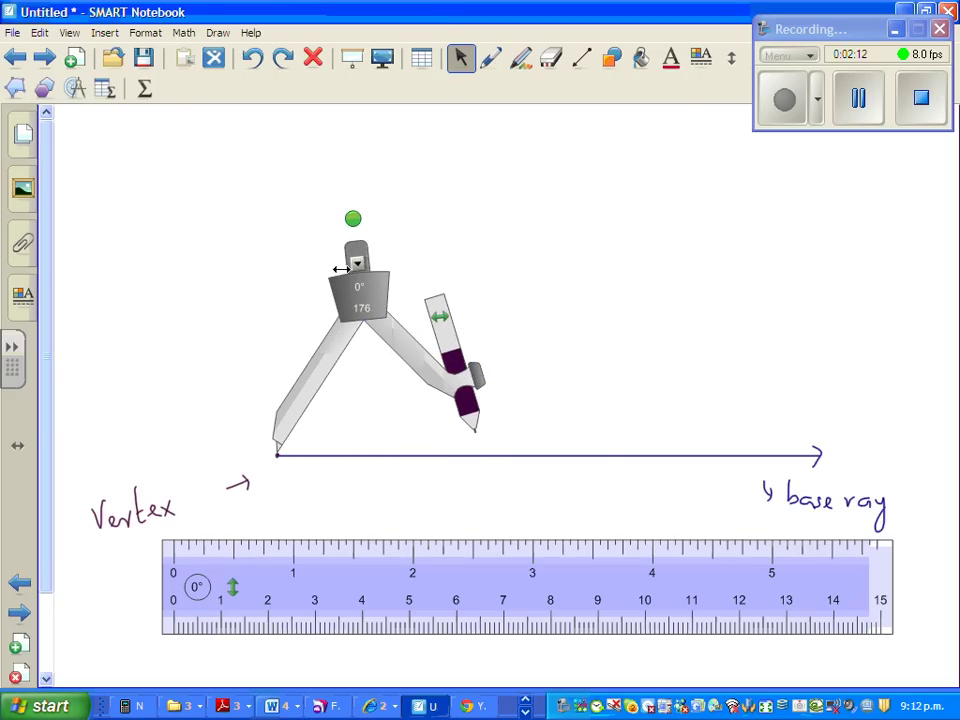
pyautogui.moveTo(354, 217); pyautogui.dragTo(366, 222)
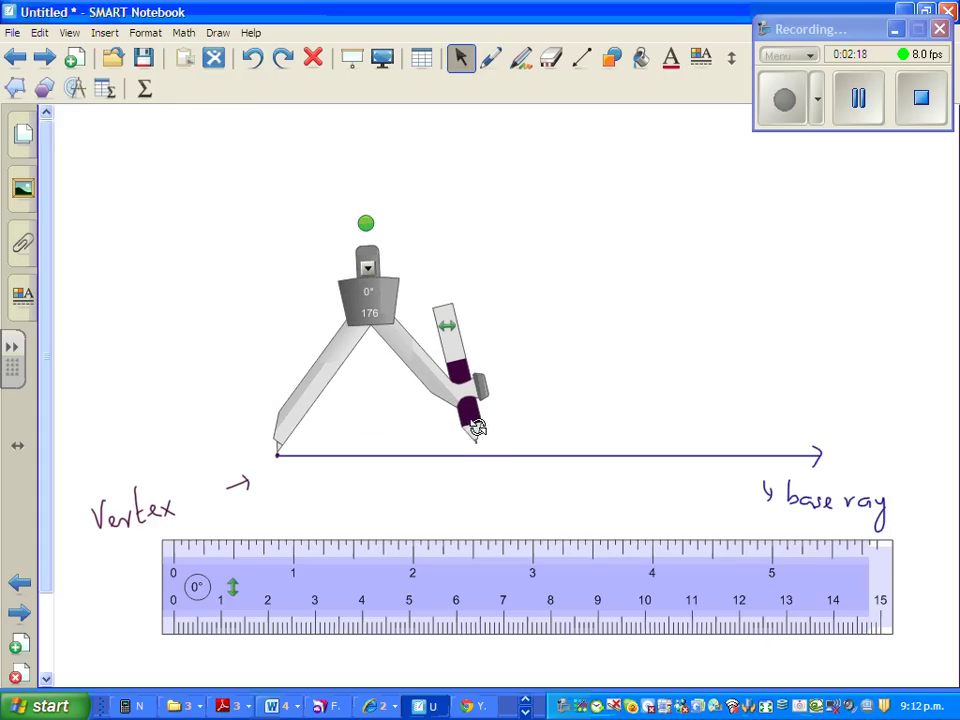
pyautogui.moveTo(476, 436)
pyautogui.mouseDown()
pyautogui.moveTo(473, 477)
pyautogui.moveTo(457, 343)
pyautogui.moveTo(347, 254)
pyautogui.moveTo(242, 270)
pyautogui.moveTo(285, 261)
pyautogui.moveTo(330, 268)
pyautogui.moveTo(376, 291)
pyautogui.mouseUp()
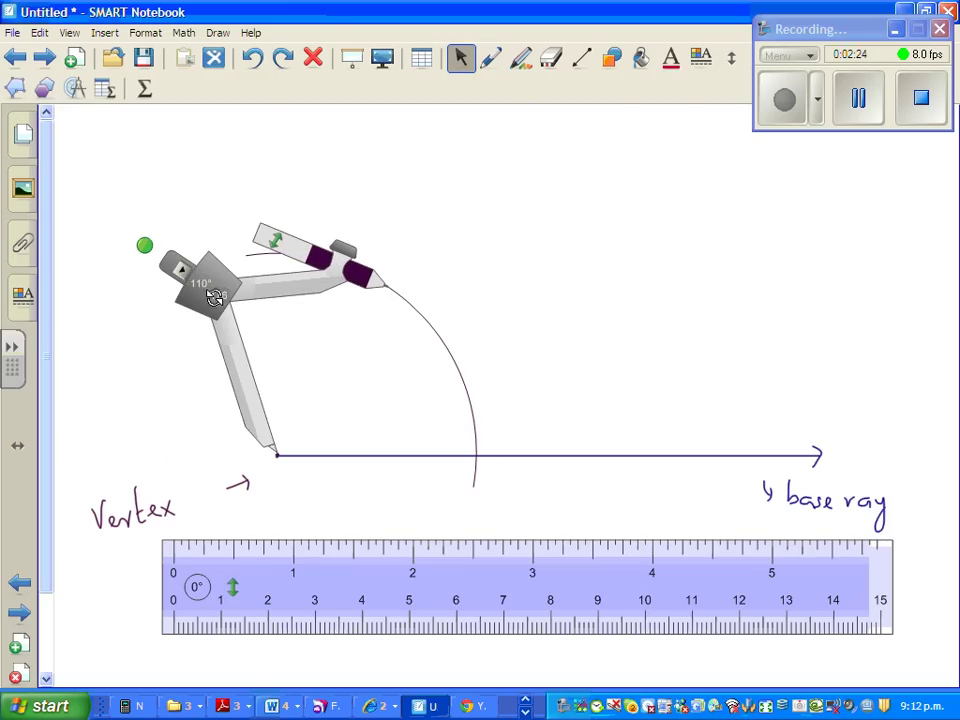
# Re-centre the compass where the arc meets the ray, sweep a crossing arc, then move the compass aside
pyautogui.moveTo(202, 294); pyautogui.dragTo(403, 298)
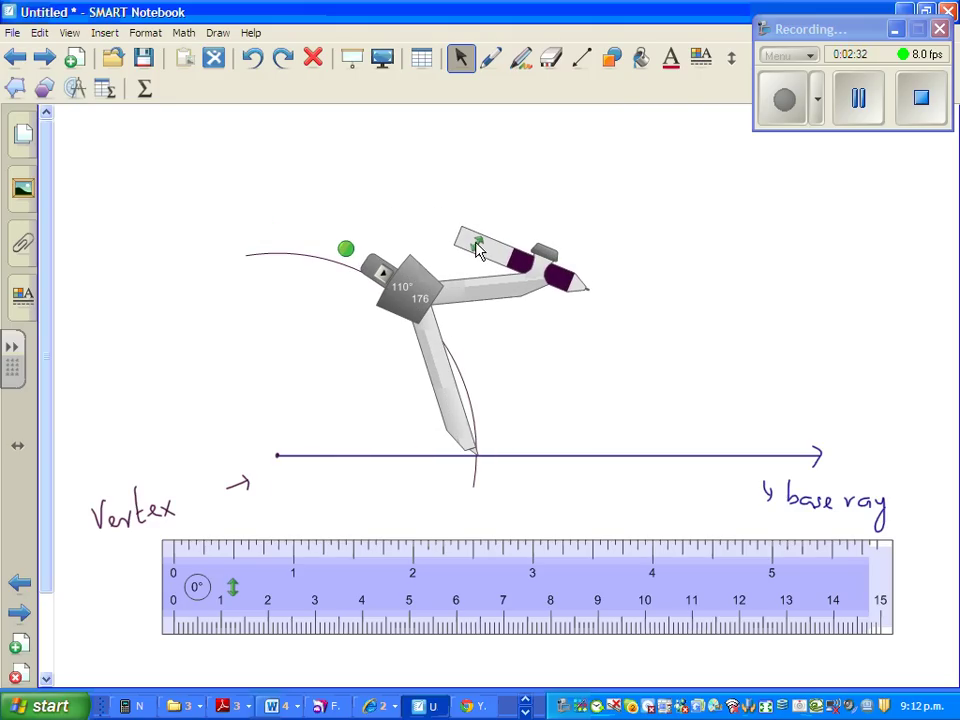
pyautogui.moveTo(230, 424)
pyautogui.mouseDown()
pyautogui.moveTo(268, 362)
pyautogui.moveTo(391, 260)
pyautogui.moveTo(381, 229)
pyautogui.moveTo(420, 221)
pyautogui.moveTo(403, 221)
pyautogui.moveTo(399, 237)
pyautogui.mouseUp()
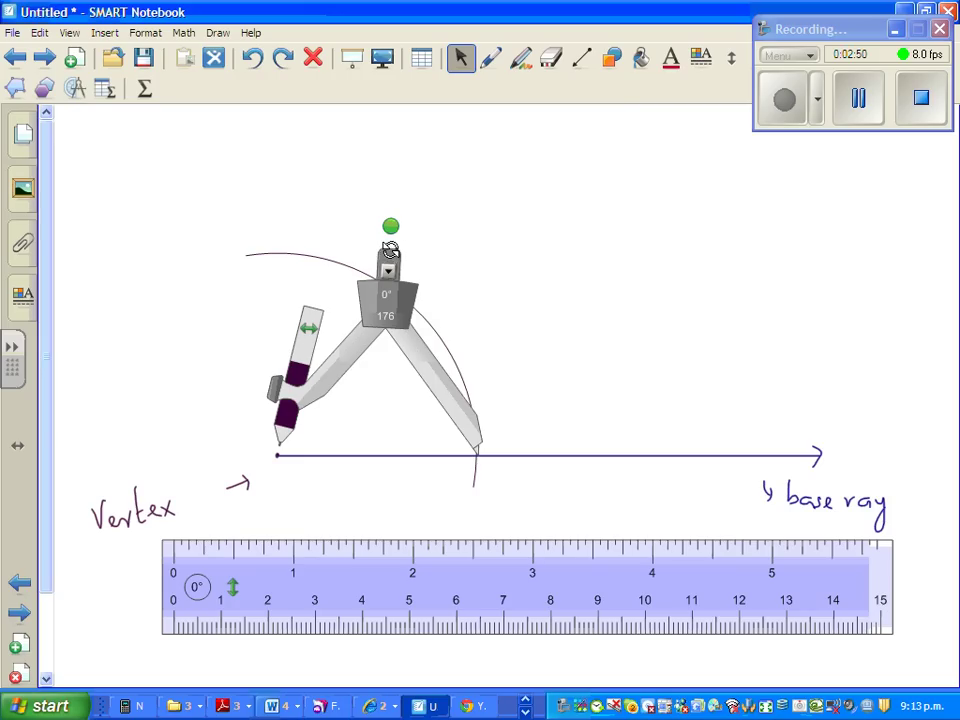
pyautogui.moveTo(391, 231); pyautogui.dragTo(392, 222)
pyautogui.moveTo(441, 381); pyautogui.dragTo(440, 386)
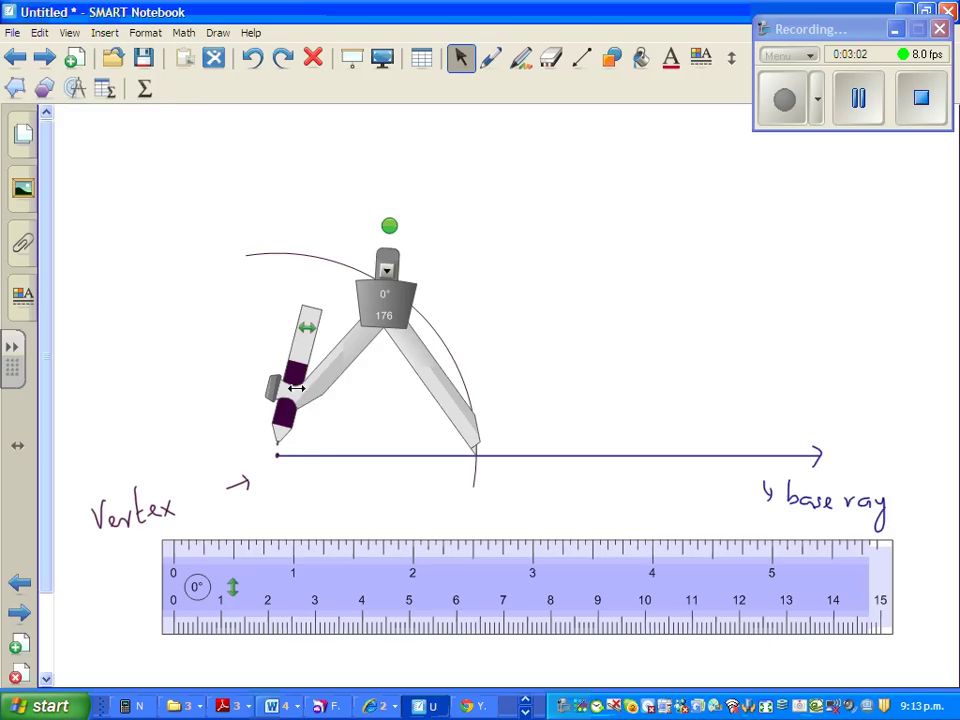
pyautogui.moveTo(390, 224)
pyautogui.mouseDown()
pyautogui.moveTo(446, 214)
pyautogui.moveTo(540, 228)
pyautogui.moveTo(587, 253)
pyautogui.mouseUp()
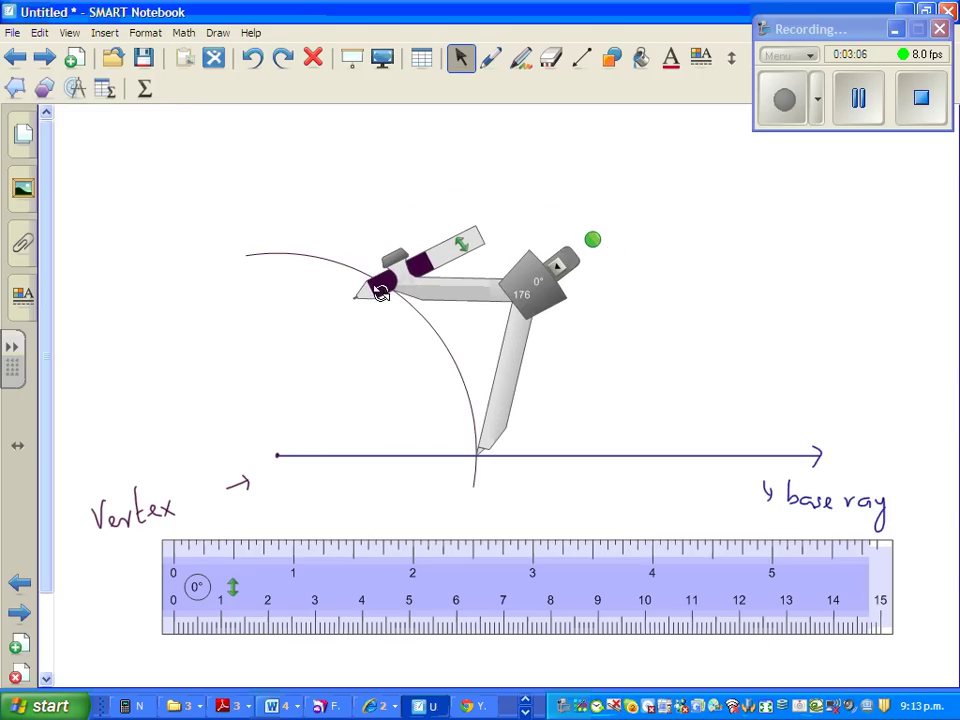
pyautogui.moveTo(381, 287)
pyautogui.mouseDown()
pyautogui.moveTo(372, 289)
pyautogui.moveTo(445, 268)
pyautogui.moveTo(418, 268)
pyautogui.moveTo(381, 297)
pyautogui.moveTo(439, 272)
pyautogui.mouseUp()
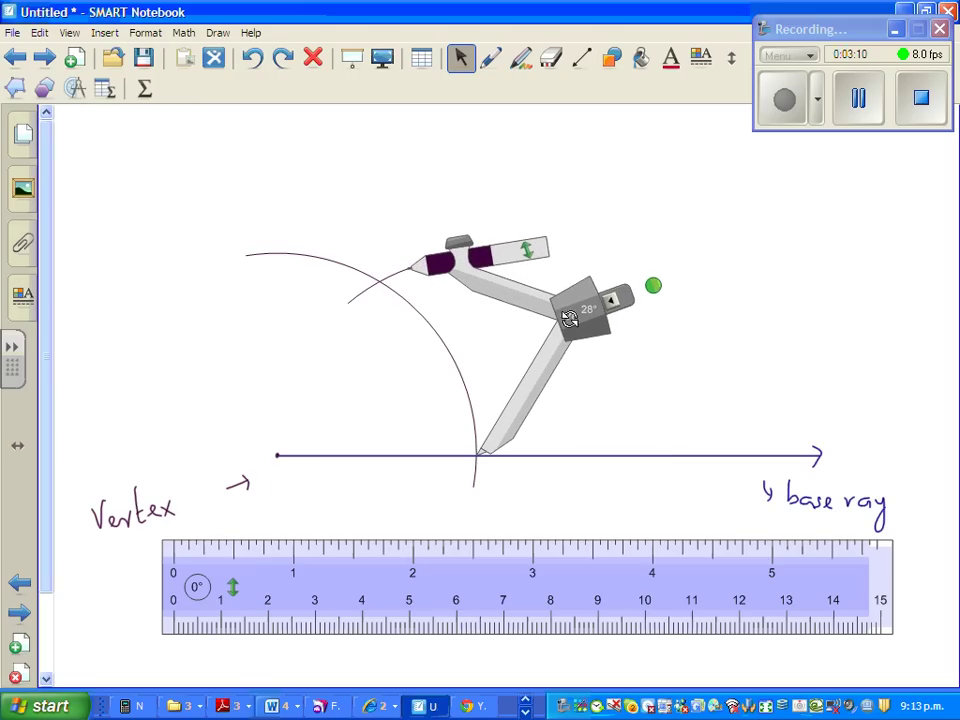
pyautogui.moveTo(578, 320); pyautogui.dragTo(788, 316)
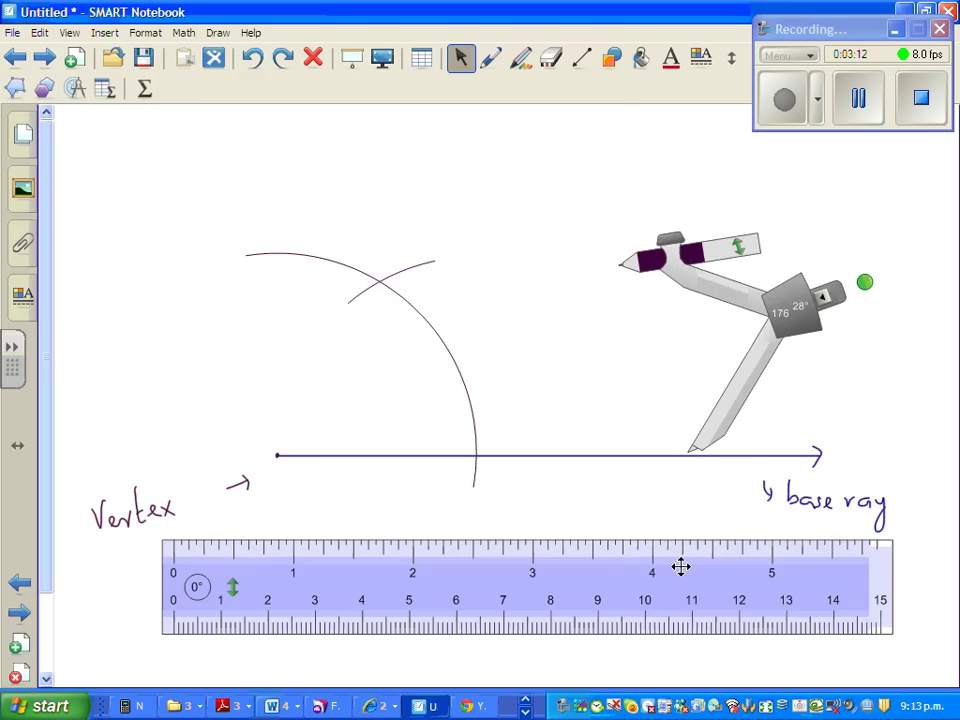
# Rotate the ruler to 60° with its zero end at the vertex, leaving the arc intersection visible
pyautogui.moveTo(690, 568); pyautogui.dragTo(603, 409)
pyautogui.moveTo(425, 453); pyautogui.dragTo(581, 491)
pyautogui.moveTo(624, 454); pyautogui.dragTo(508, 100)
pyautogui.moveTo(146, 499); pyautogui.dragTo(162, 460)
pyautogui.moveTo(170, 405); pyautogui.dragTo(211, 512)
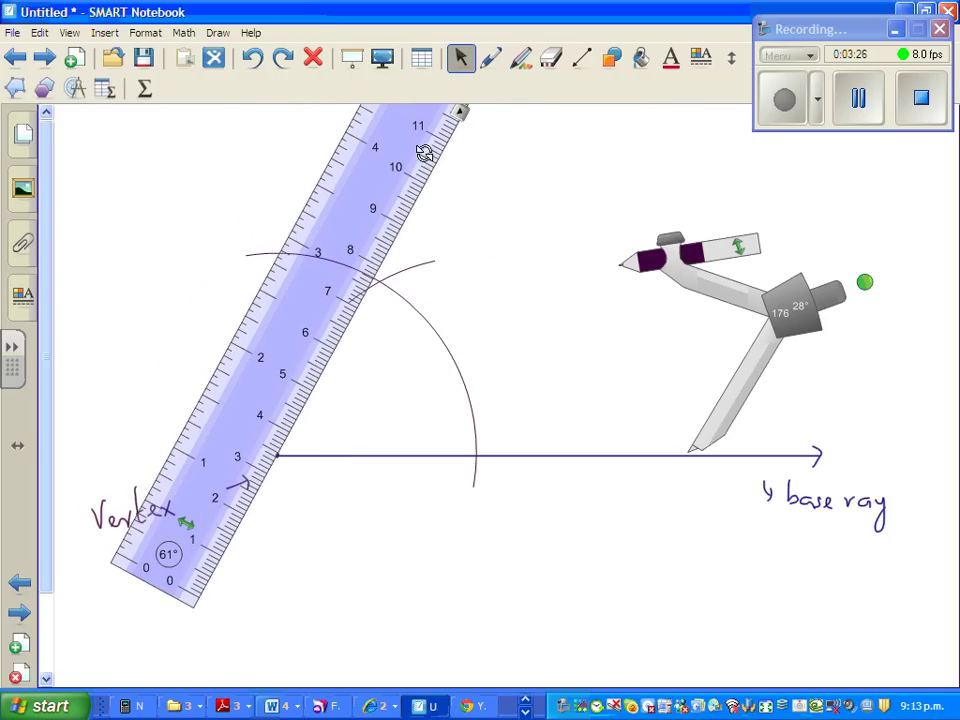
pyautogui.moveTo(429, 153); pyautogui.dragTo(435, 156)
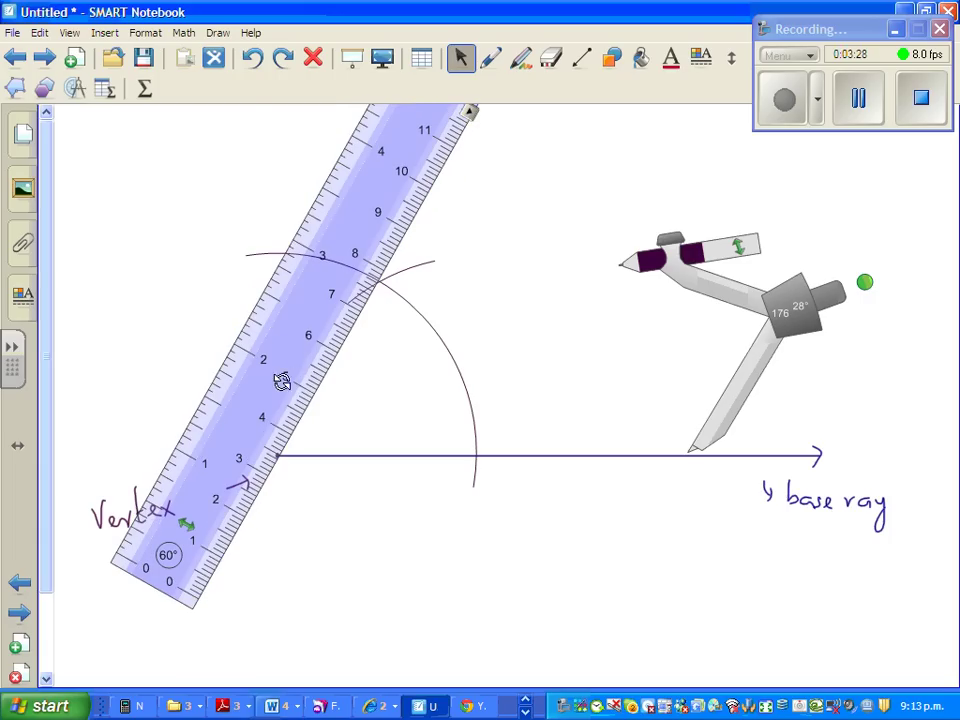
pyautogui.moveTo(248, 419)
pyautogui.mouseDown()
pyautogui.moveTo(242, 411)
pyautogui.moveTo(246, 418)
pyautogui.mouseUp()
pyautogui.moveTo(426, 171); pyautogui.dragTo(429, 168)
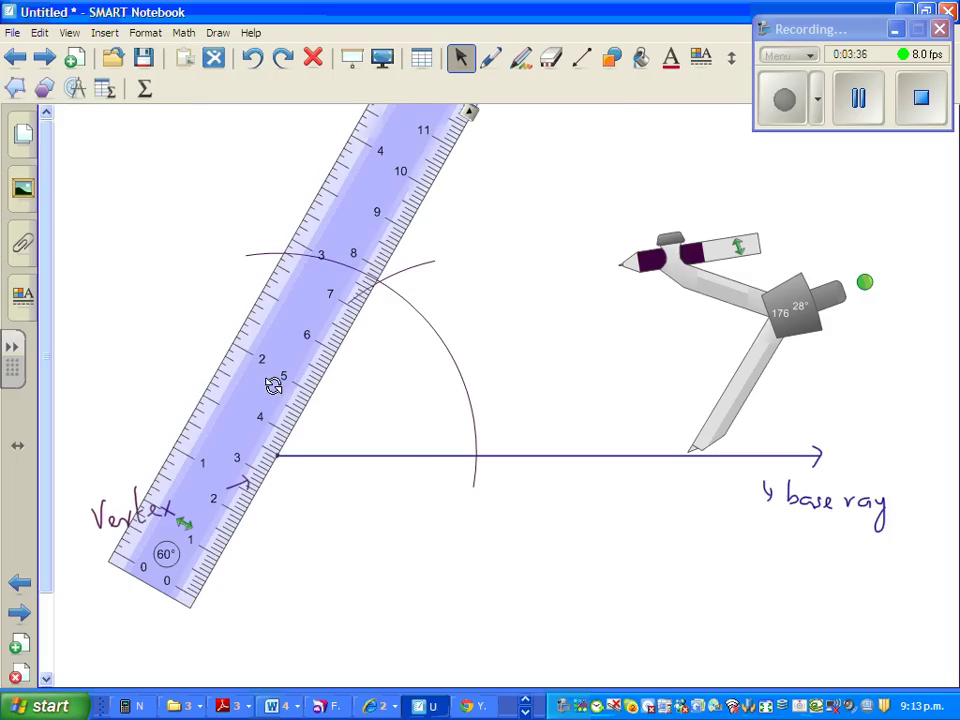
pyautogui.moveTo(269, 378); pyautogui.dragTo(249, 359)
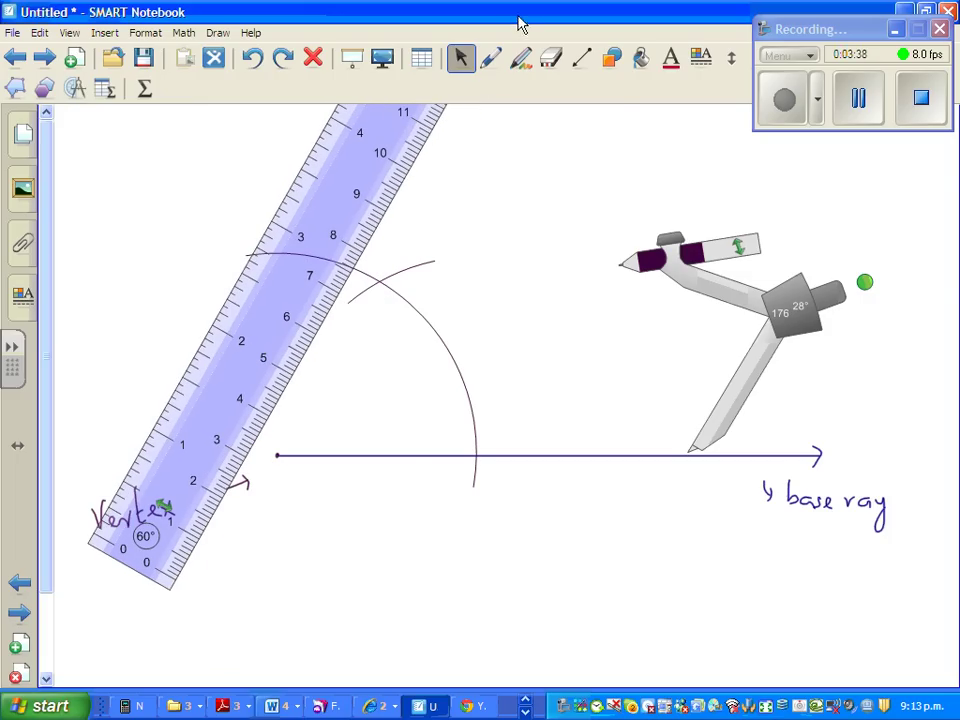
# Dot the arcs' intersection and draw a line from the vertex through it along the ruler
pyautogui.click(488, 58)
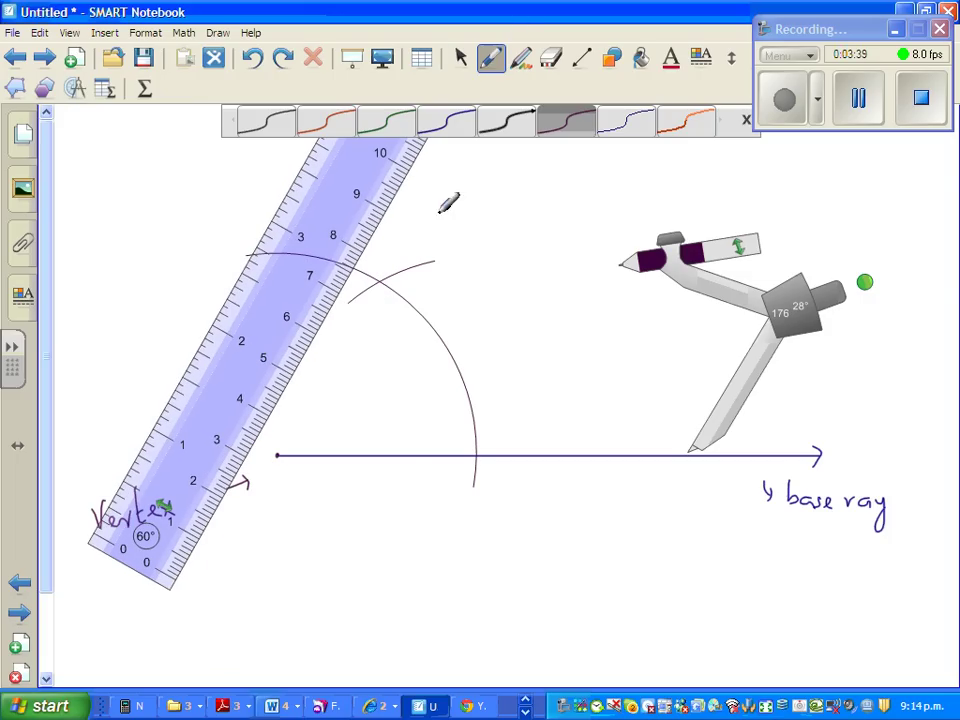
pyautogui.click(380, 281)
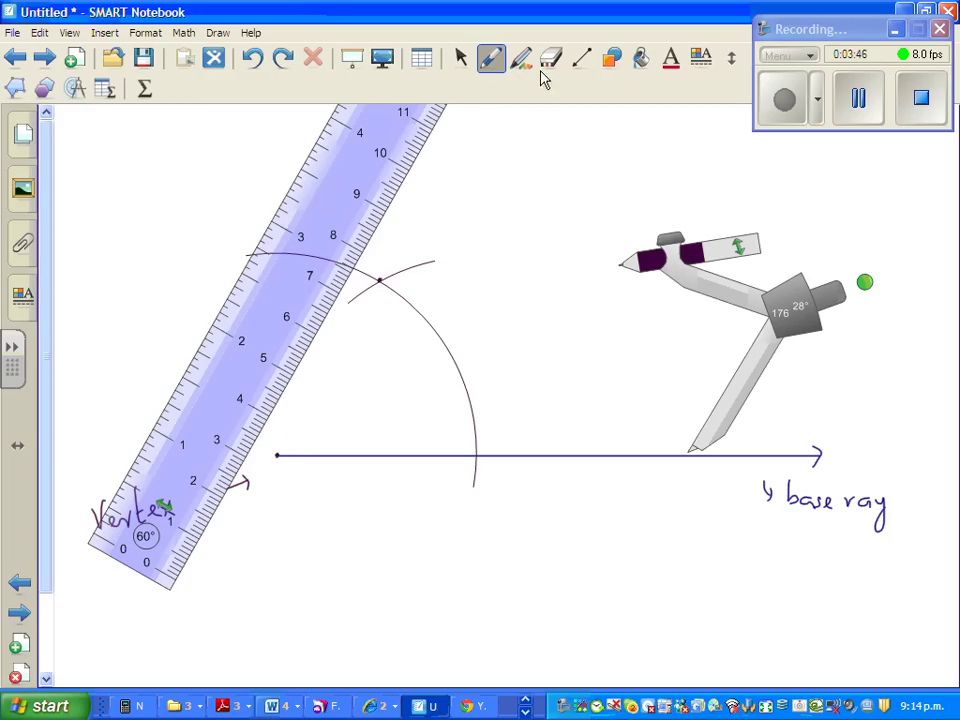
pyautogui.click(461, 57)
pyautogui.moveTo(343, 214); pyautogui.dragTo(358, 242)
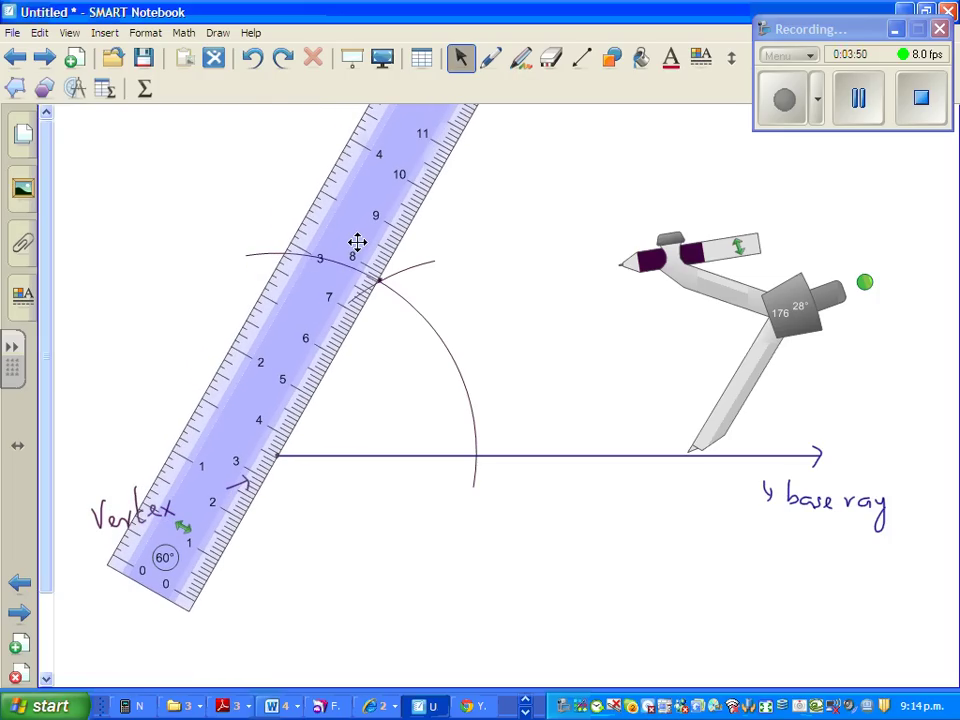
pyautogui.click(491, 58)
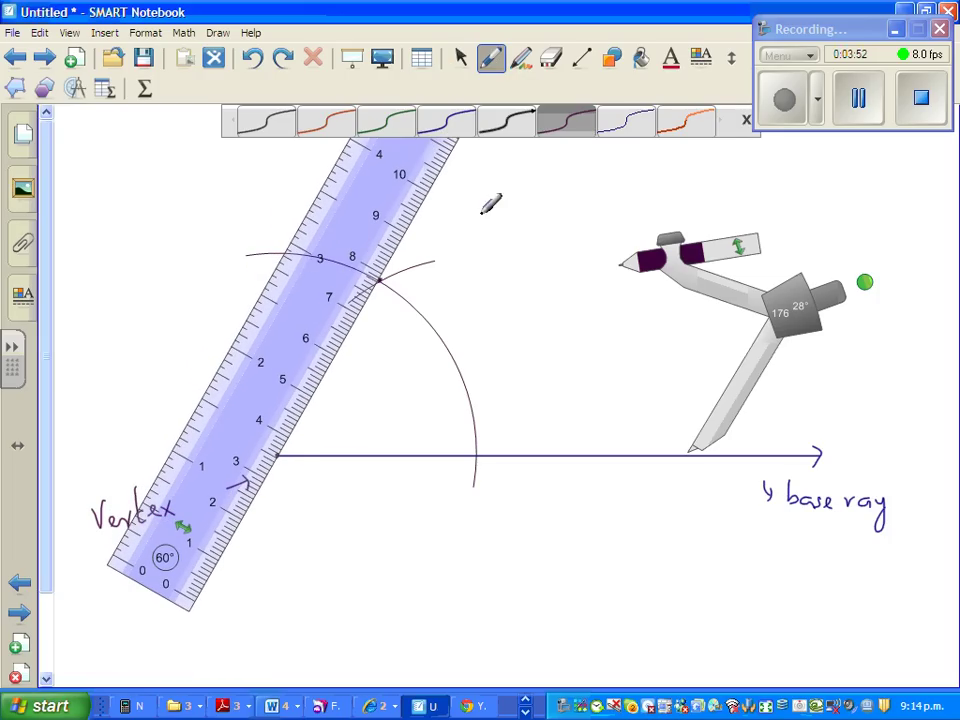
pyautogui.moveTo(287, 447); pyautogui.dragTo(441, 260)
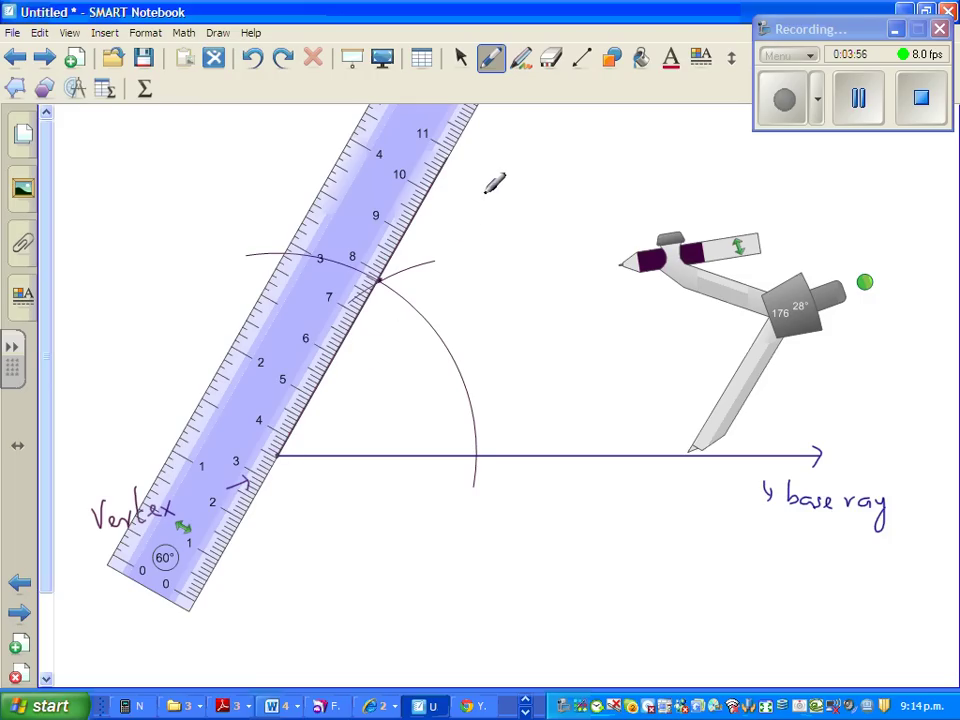
pyautogui.click(460, 59)
pyautogui.moveTo(343, 260); pyautogui.dragTo(525, 373)
# Draw a small pen arc between the two rays at the vertex to mark the 60° angle
pyautogui.scroll(4, 51, 440)
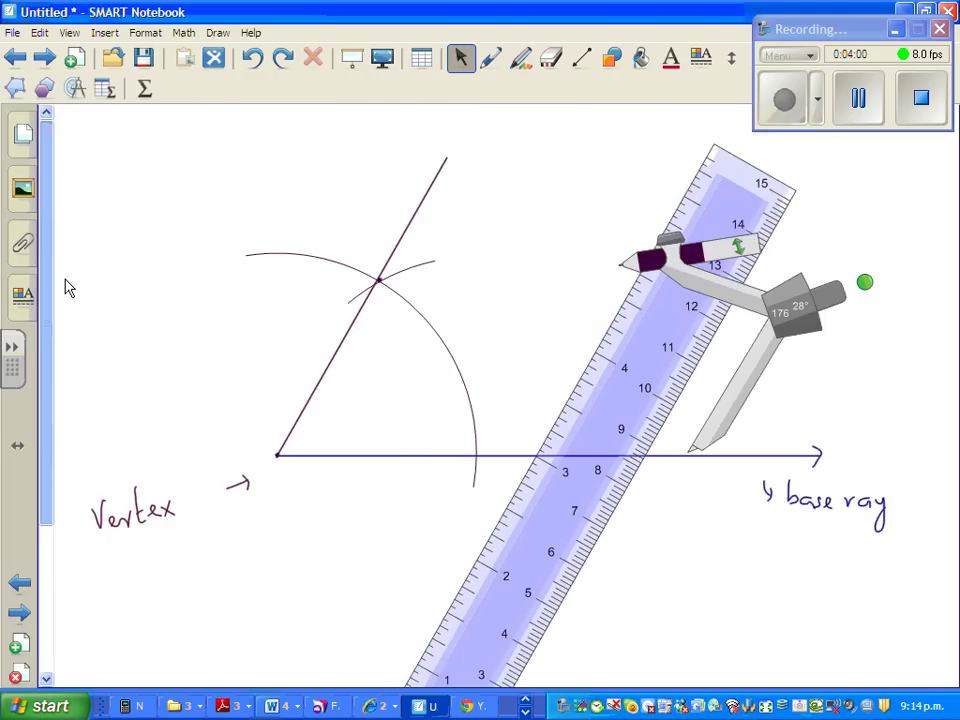
pyautogui.click(491, 58)
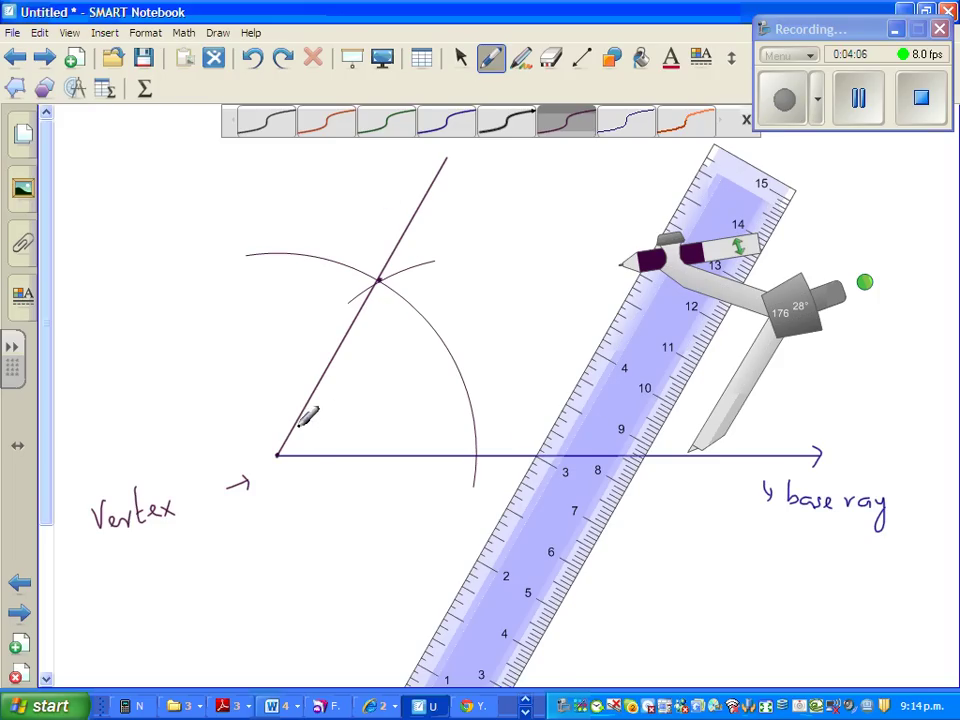
pyautogui.moveTo(309, 412)
pyautogui.mouseDown()
pyautogui.moveTo(321, 453)
pyautogui.moveTo(320, 418)
pyautogui.moveTo(337, 428)
pyautogui.moveTo(352, 414)
pyautogui.mouseUp()
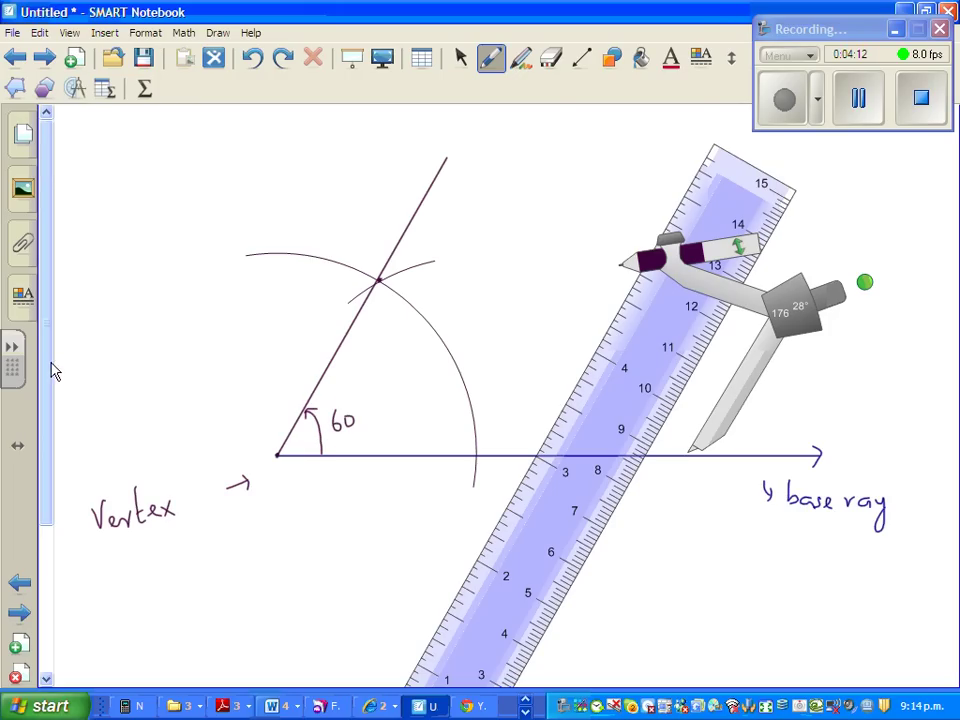
# Insert a protractor, enlarge it, and set its centre on the vertex with its base on the base ray
pyautogui.click(73, 90)
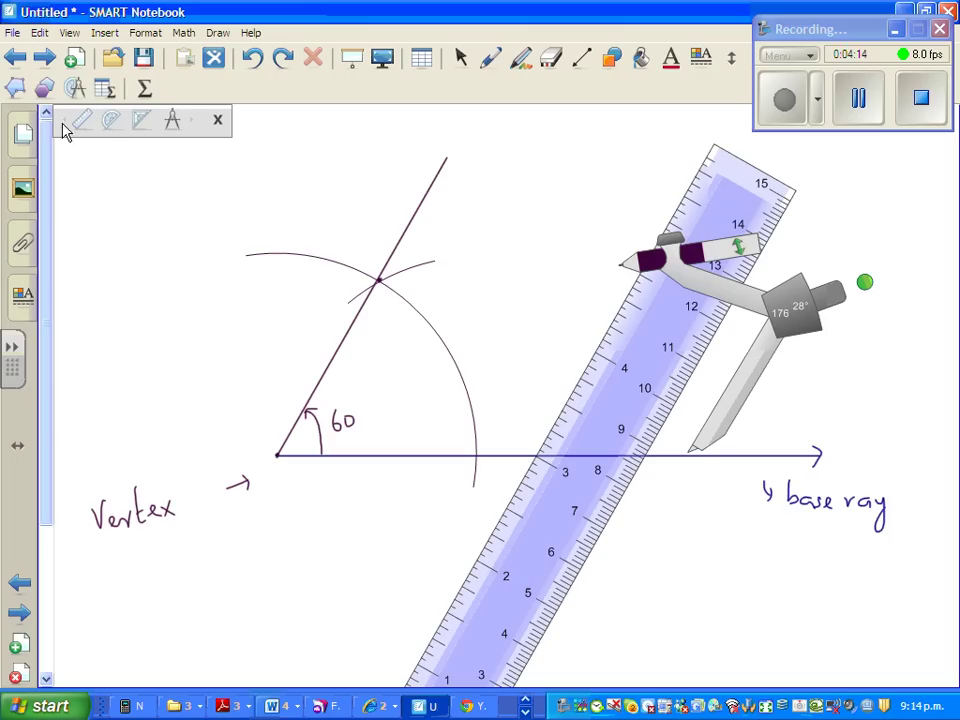
pyautogui.click(111, 120)
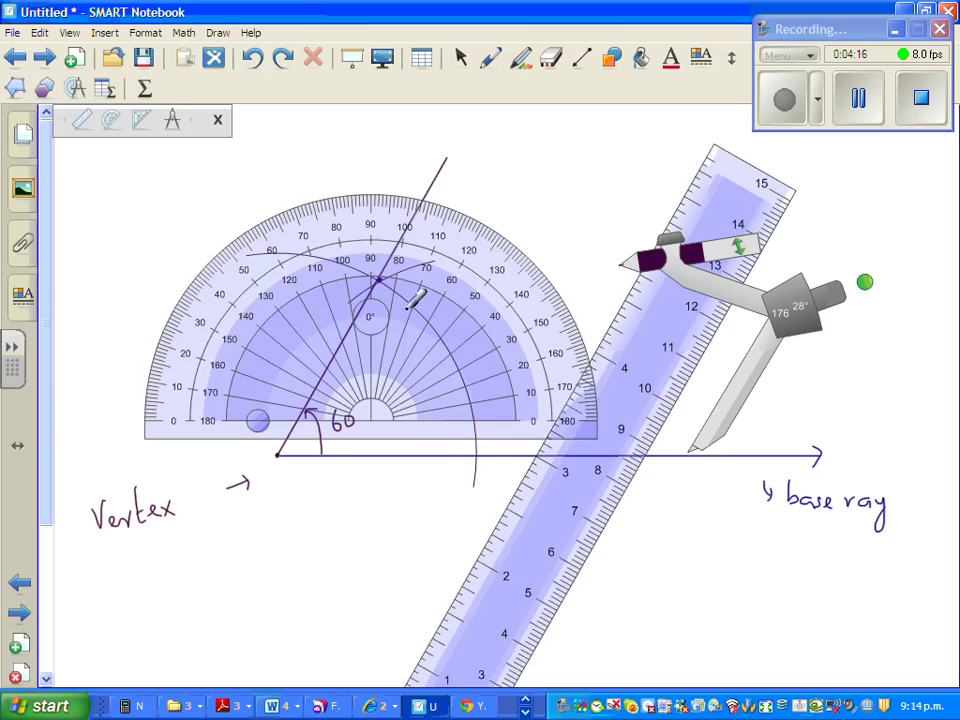
pyautogui.click(461, 57)
pyautogui.moveTo(338, 268); pyautogui.dragTo(370, 180)
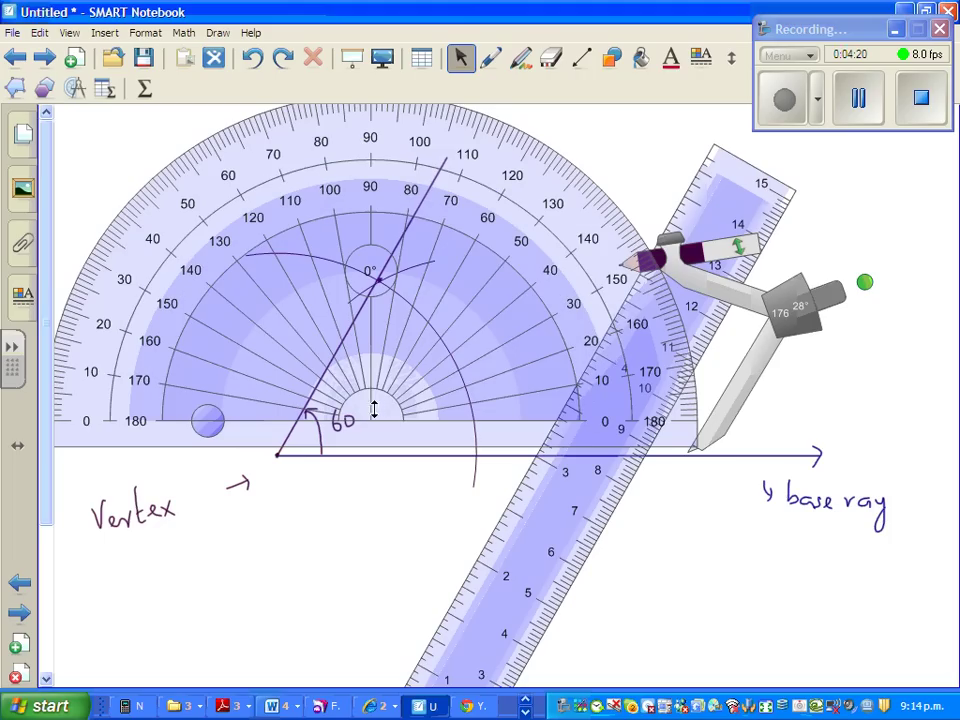
pyautogui.moveTo(387, 367); pyautogui.dragTo(310, 399)
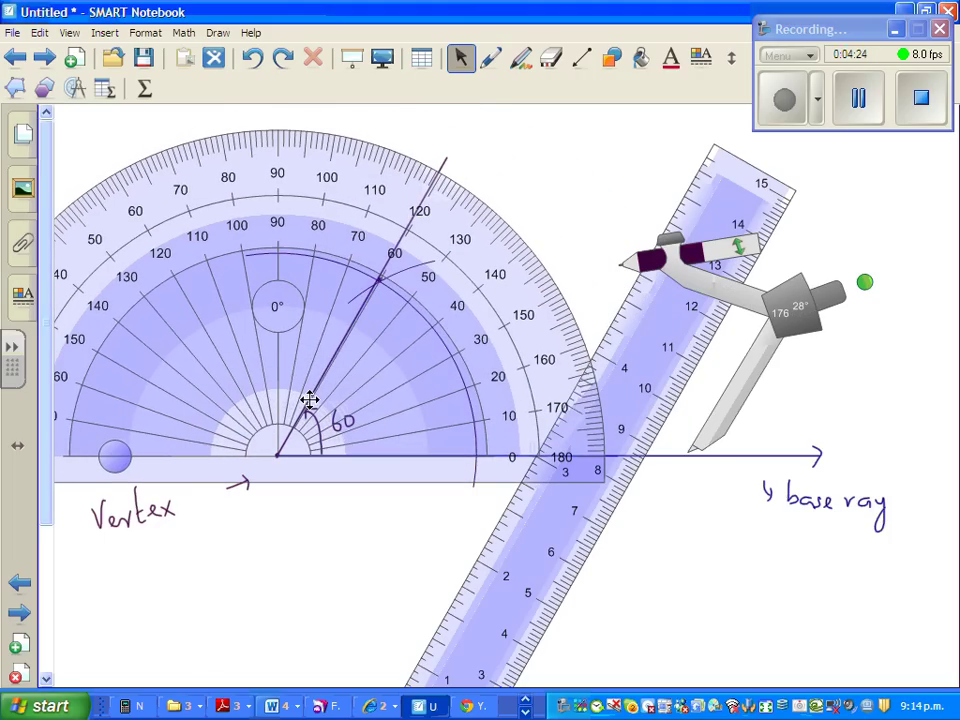